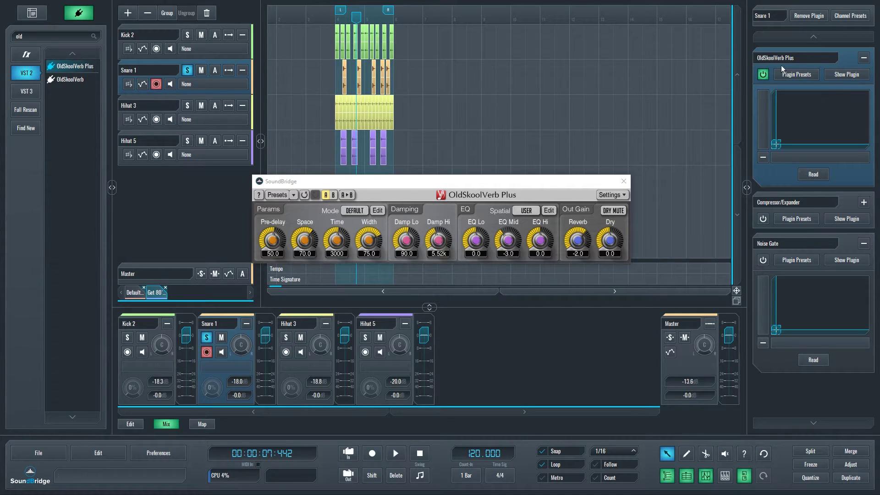
Close the reverb window and play the soloed snare without reverb from the loop start.
click(622, 182)
click(336, 18)
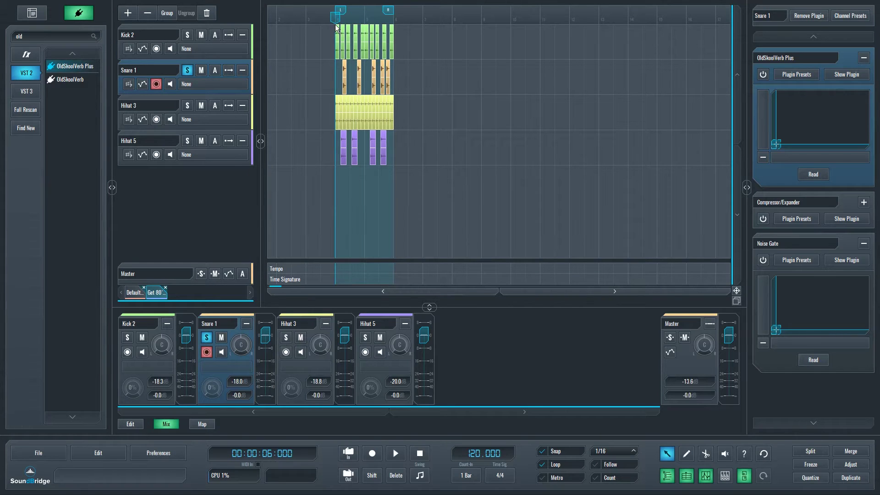
key(space)
key(space)
Play the full drum beat with the Snare 1 solo off, and solo the snare again.
click(186, 71)
key(space)
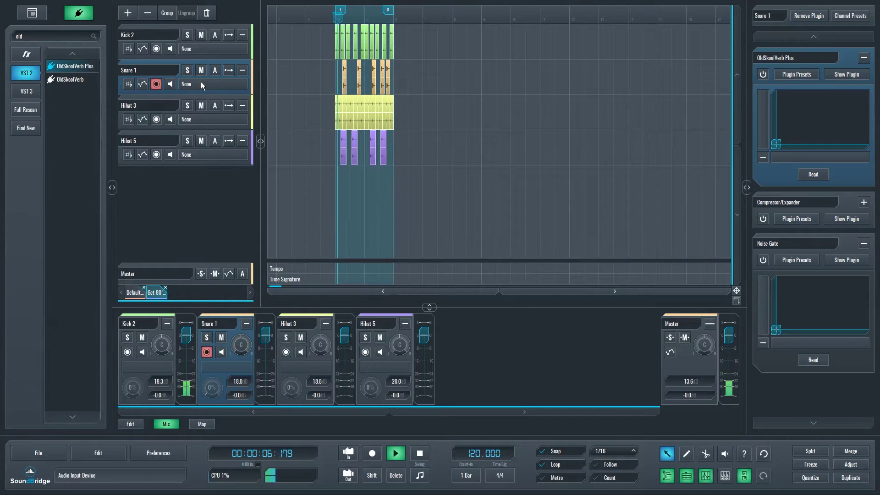
key(space)
click(186, 70)
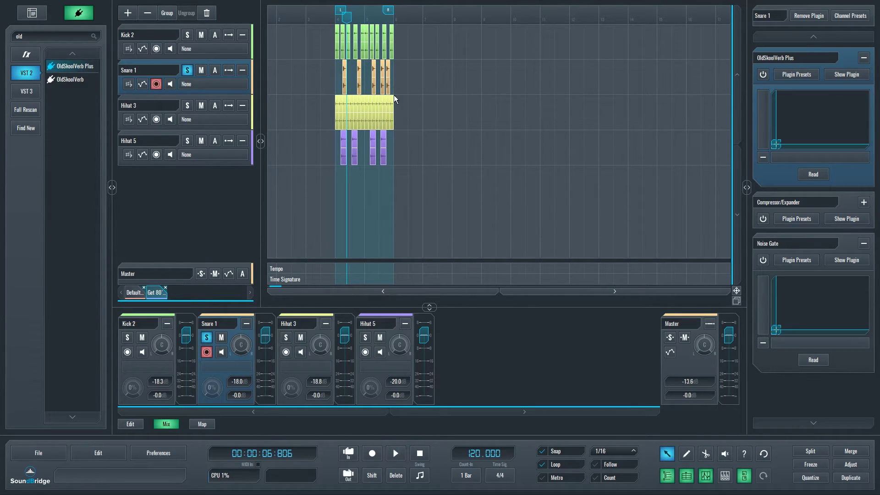
Play the dry Snare 1 track alone and return the playhead to the loop start.
key(space)
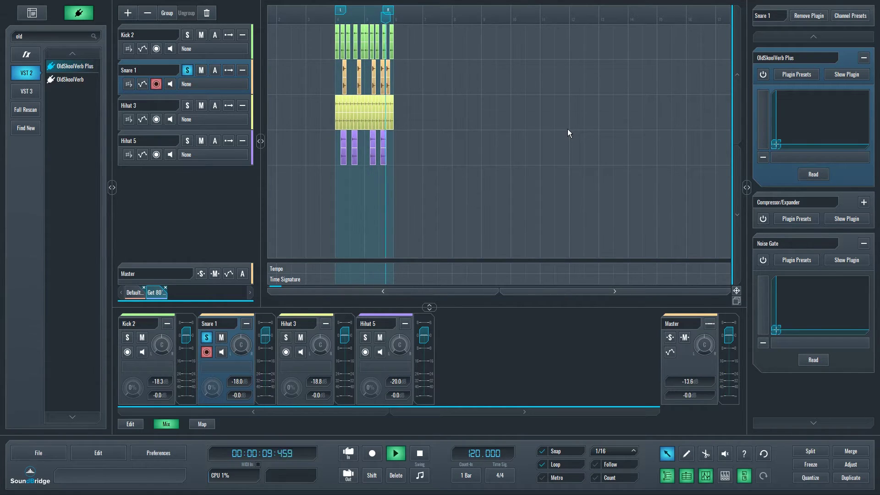
key(space)
click(334, 20)
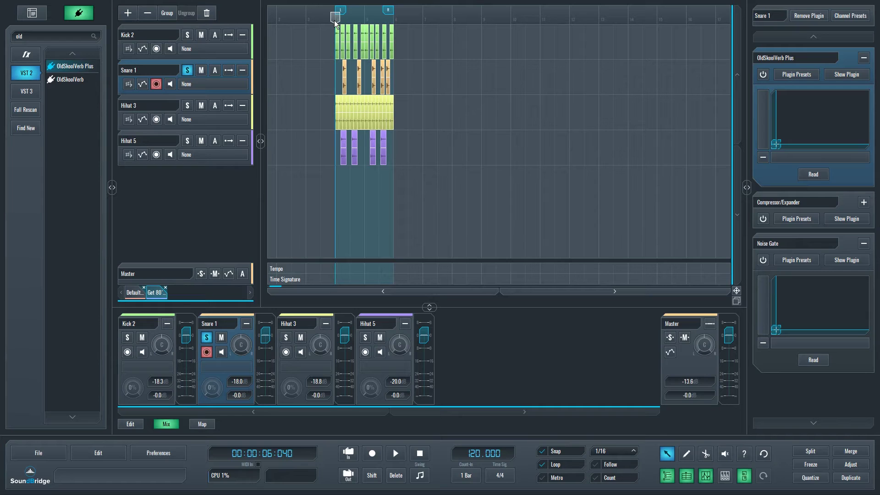
Enable OldSkoolVerb Plus on Snare 1, play the loop and show the reverb's settings window.
key(space)
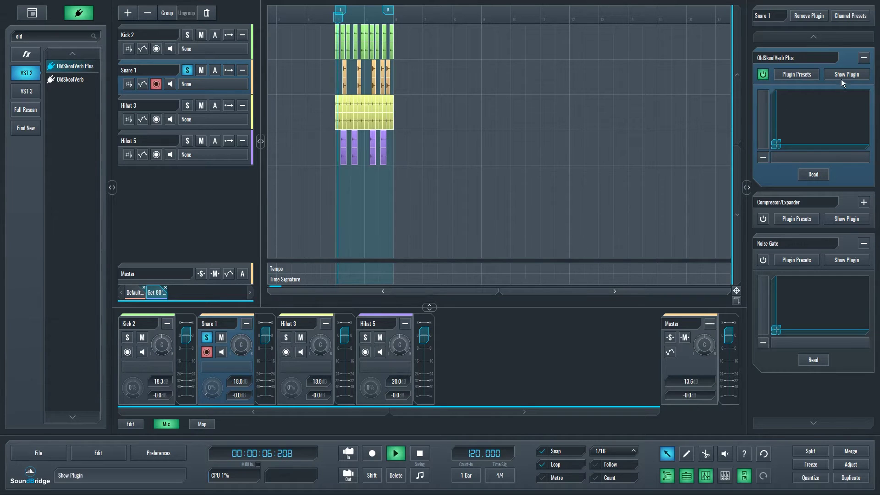
click(841, 75)
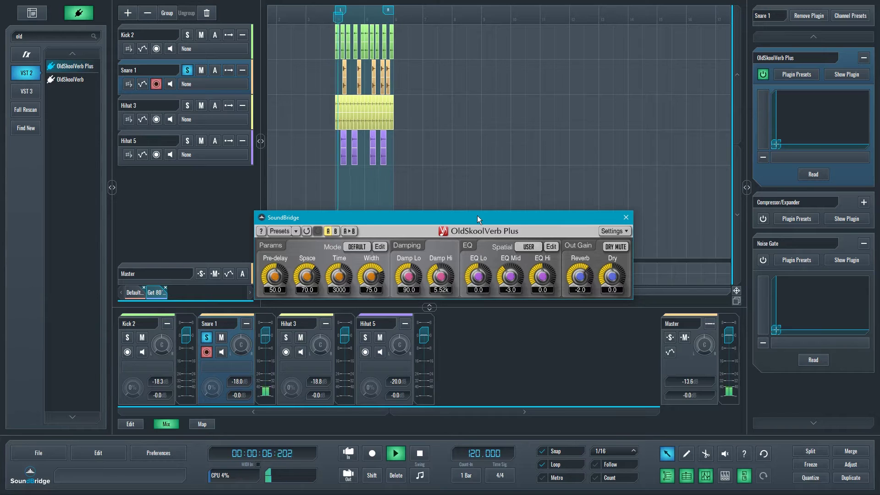
key(space)
drag(478, 219, 450, 184)
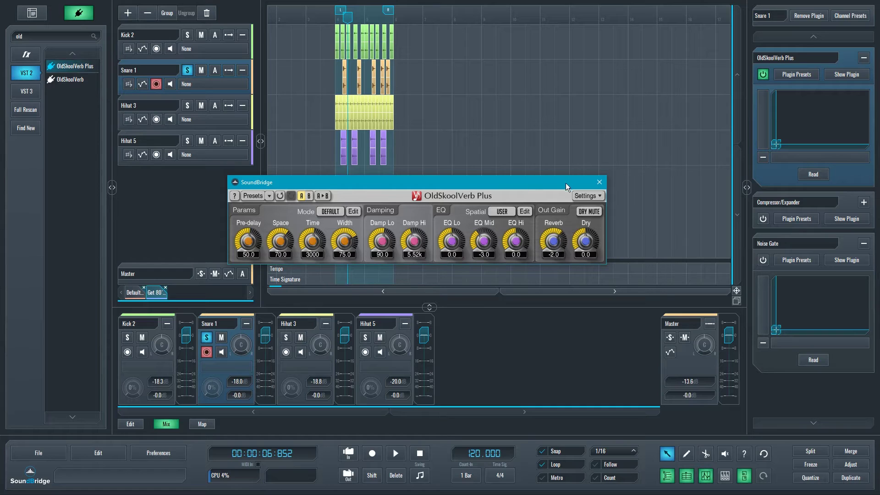
click(598, 182)
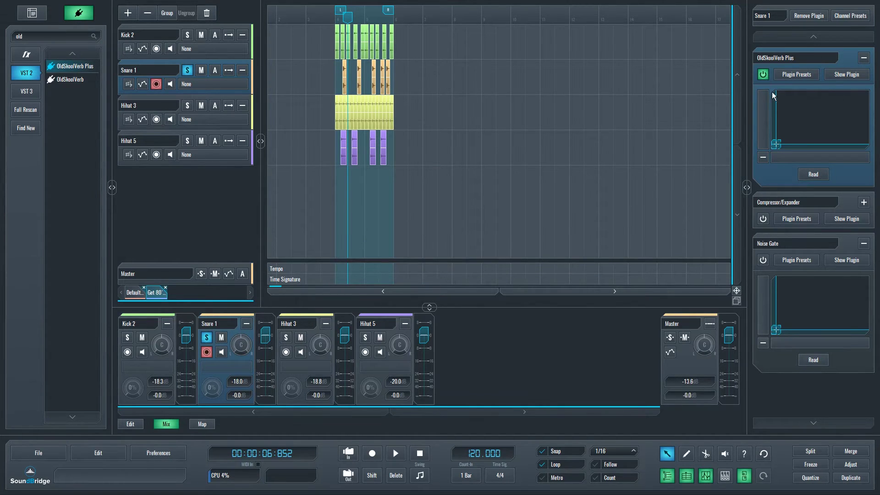
click(846, 74)
drag(439, 216, 502, 181)
click(762, 260)
click(846, 260)
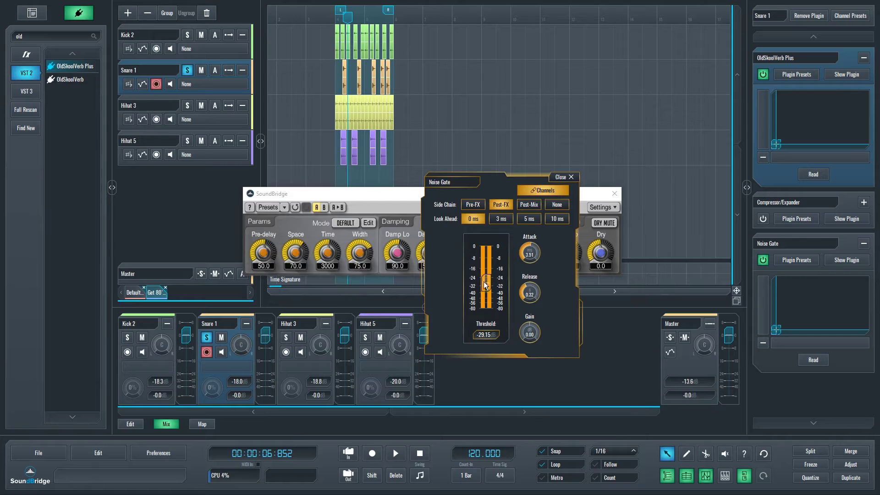
drag(484, 281, 487, 280)
drag(487, 285, 489, 286)
click(563, 176)
click(764, 262)
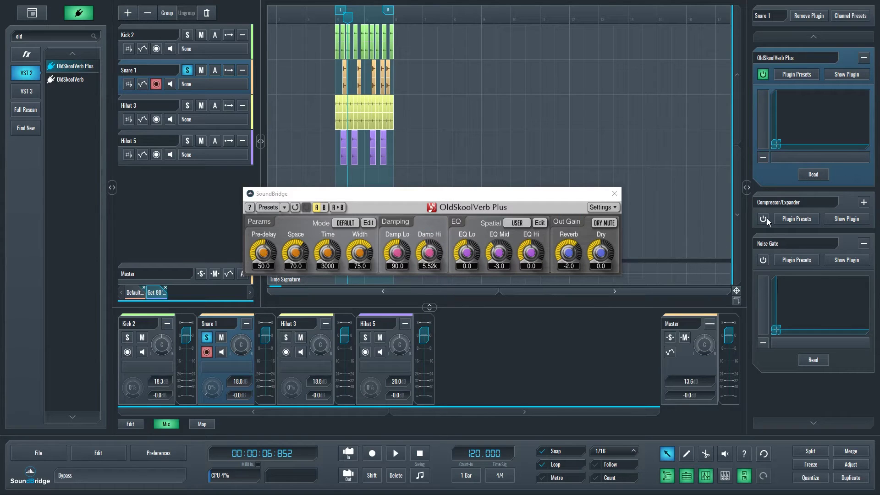
Enable the Compressor/Expander on Snare 1, show its settings window and play the loop.
click(764, 221)
click(838, 220)
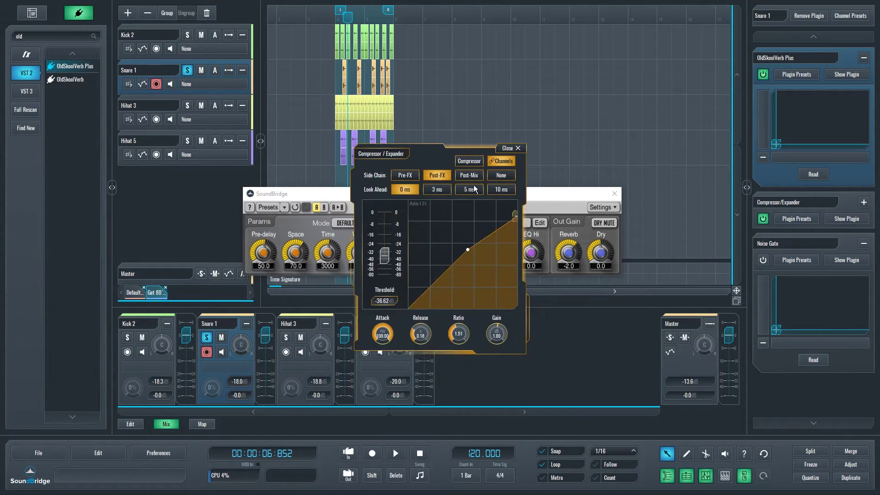
drag(429, 169, 475, 133)
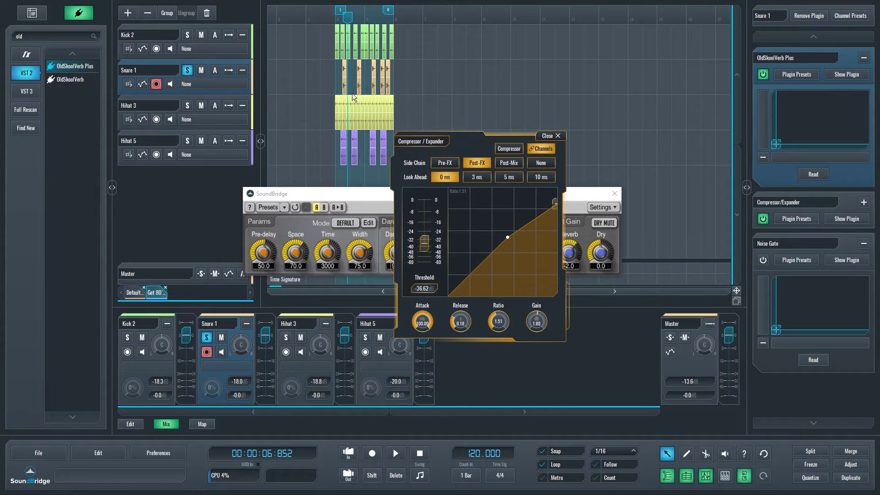
key(space)
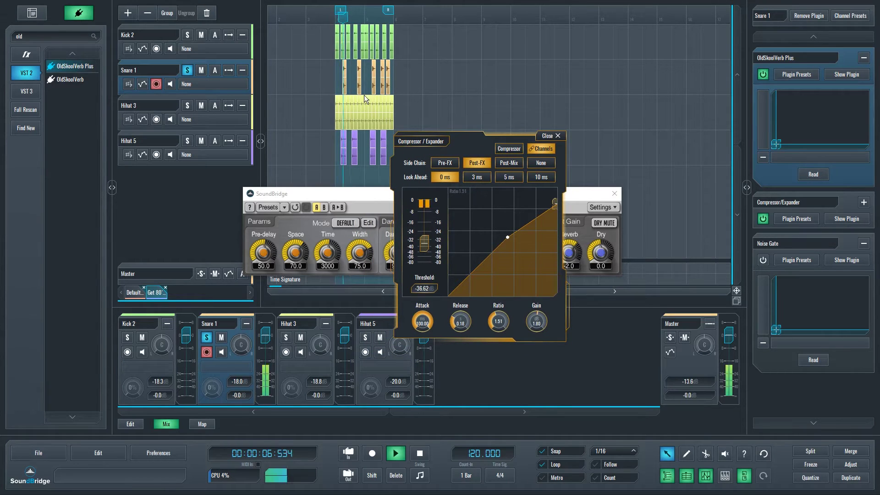
Set the compressor's attack to 0.01 and its threshold to about -33.97 dB while auditioning the snare.
drag(432, 244, 427, 245)
key(space)
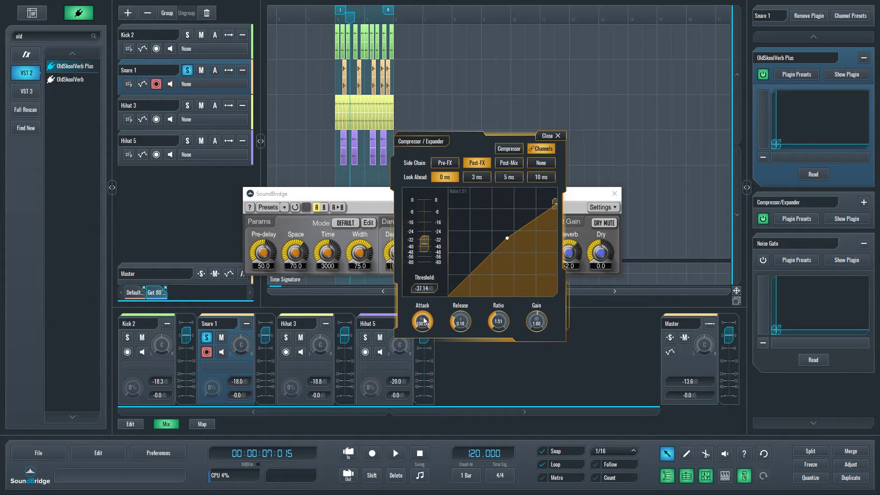
drag(424, 326, 443, 379)
key(space)
drag(426, 242, 430, 238)
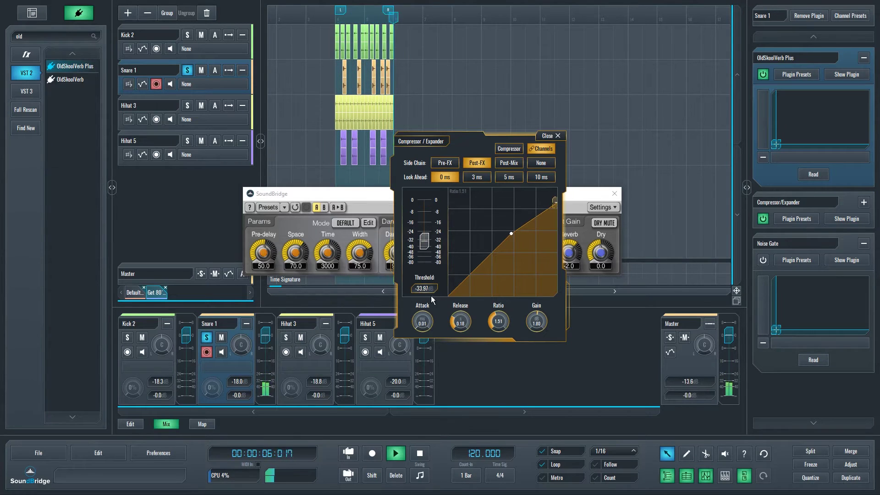
key(space)
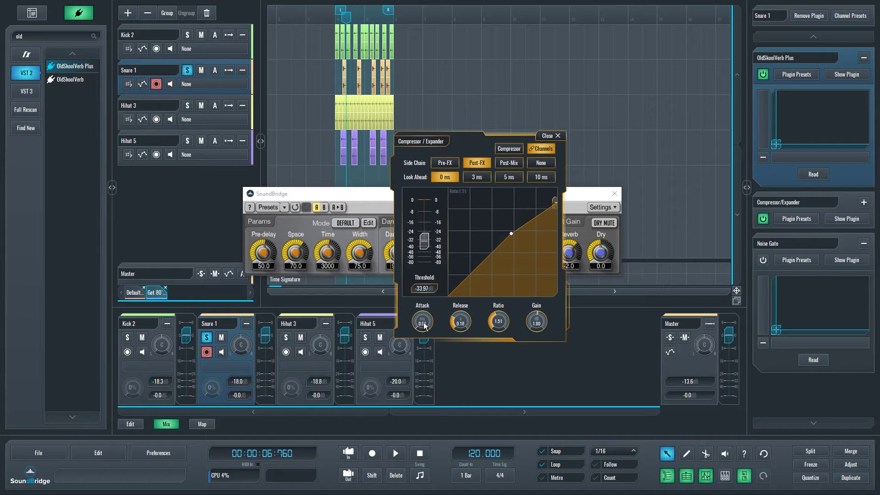
Raise the compressor's attack, set its ratio to about 1.84, and play the loop to hear the result.
drag(423, 323, 454, 347)
drag(495, 326, 501, 331)
key(space)
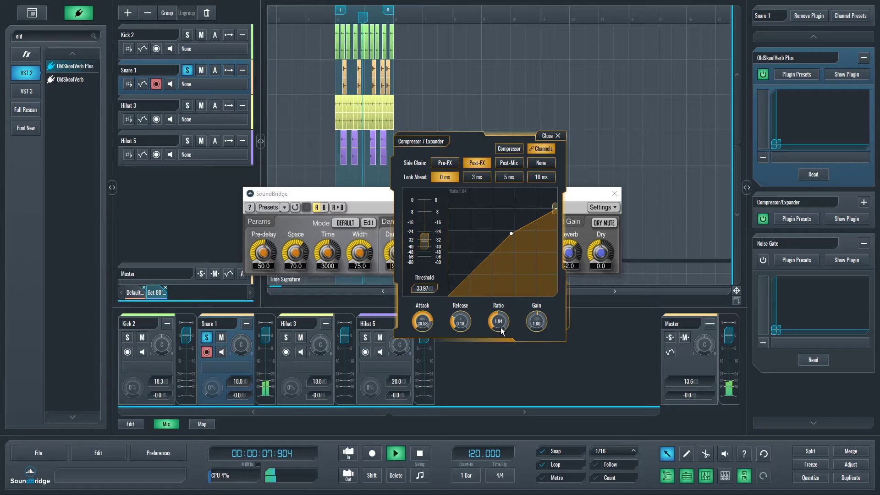
key(space)
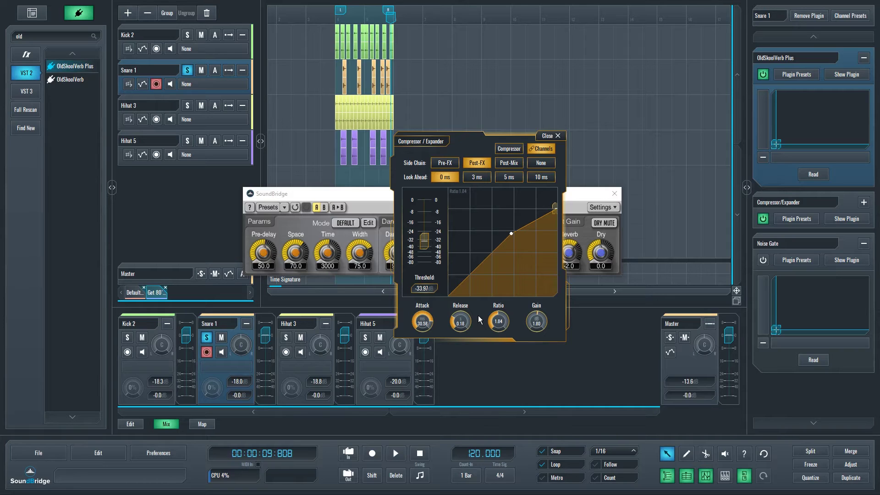
Close the compressor and reverb windows, and enable the Noise Gate on Snare 1 with its settings shown.
click(559, 136)
drag(557, 193, 591, 174)
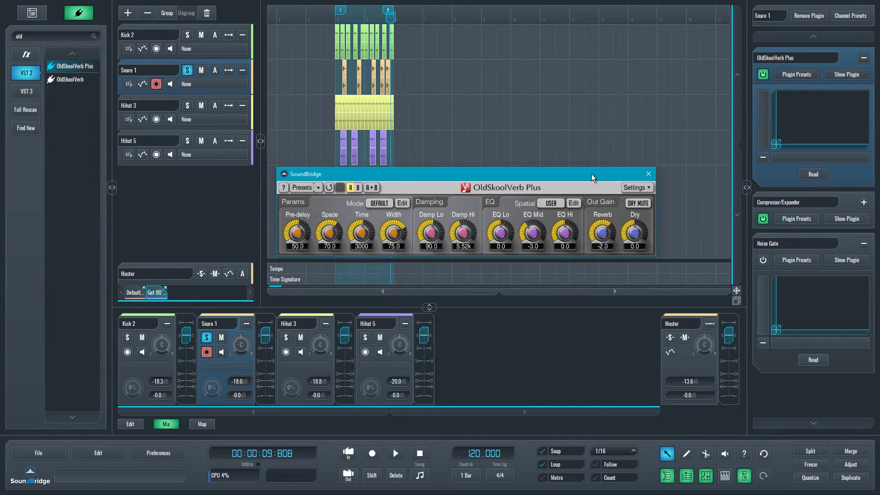
click(648, 174)
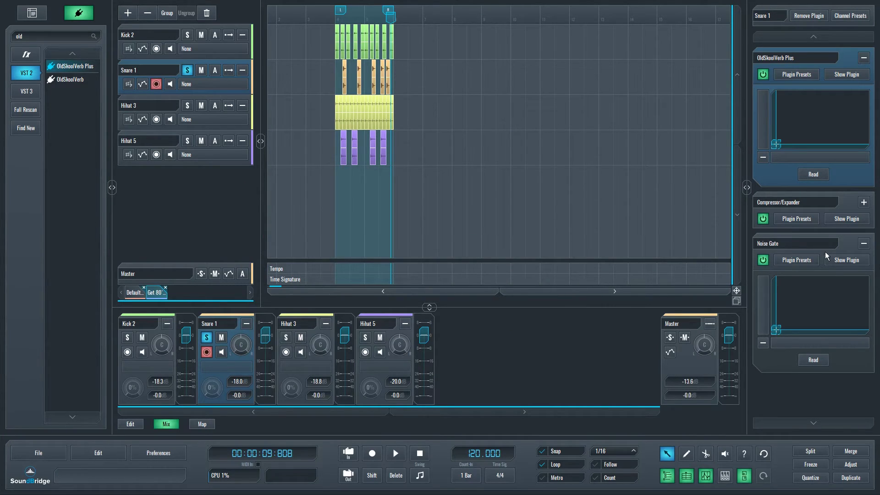
click(838, 260)
drag(436, 164, 485, 165)
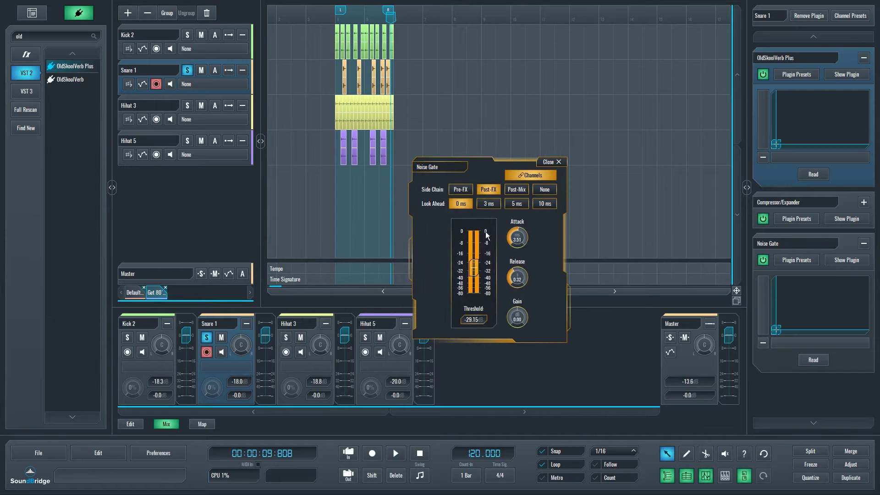
Lower the Noise Gate threshold to -80.00 dB and play the snare with the gate fully open.
drag(478, 267, 477, 287)
mouse_move(474, 292)
mouse_down()
mouse_move(477, 276)
mouse_move(464, 305)
mouse_up()
key(space)
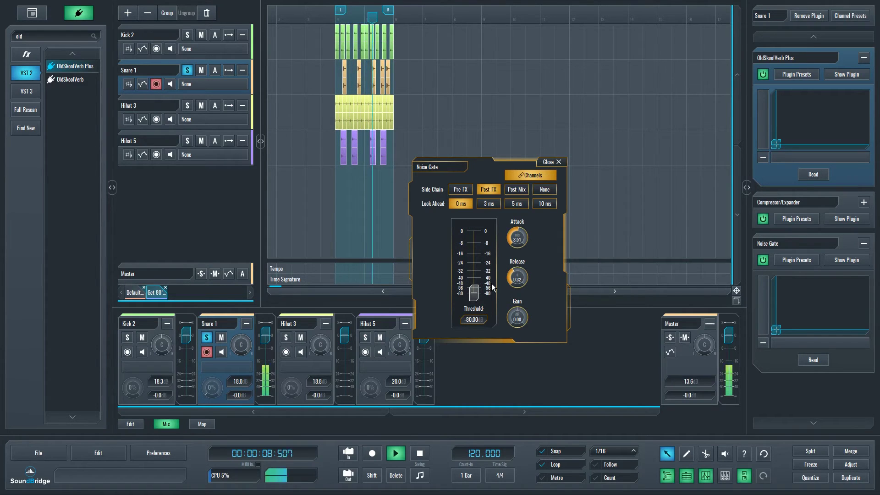
key(space)
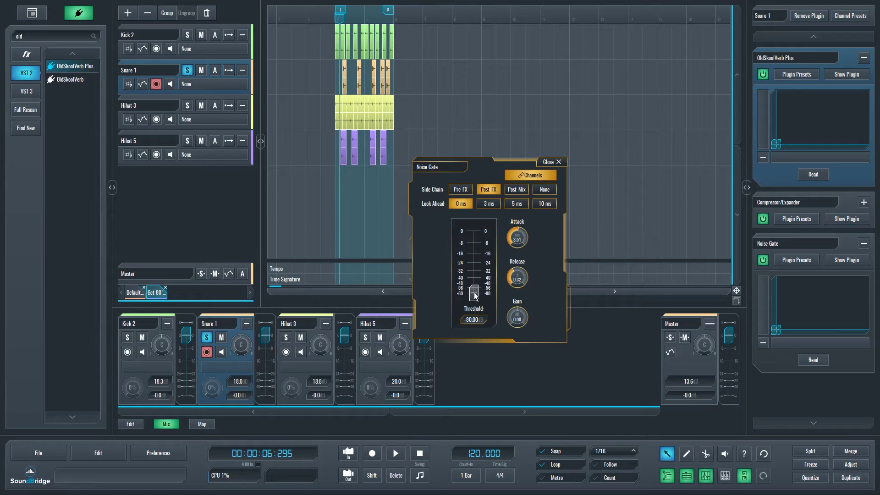
Raise the Noise Gate threshold to about -36.62 dB while playing the snare loop.
drag(474, 296, 477, 271)
mouse_move(471, 270)
mouse_down()
mouse_move(473, 281)
mouse_move(475, 274)
mouse_up()
key(space)
drag(475, 274, 475, 278)
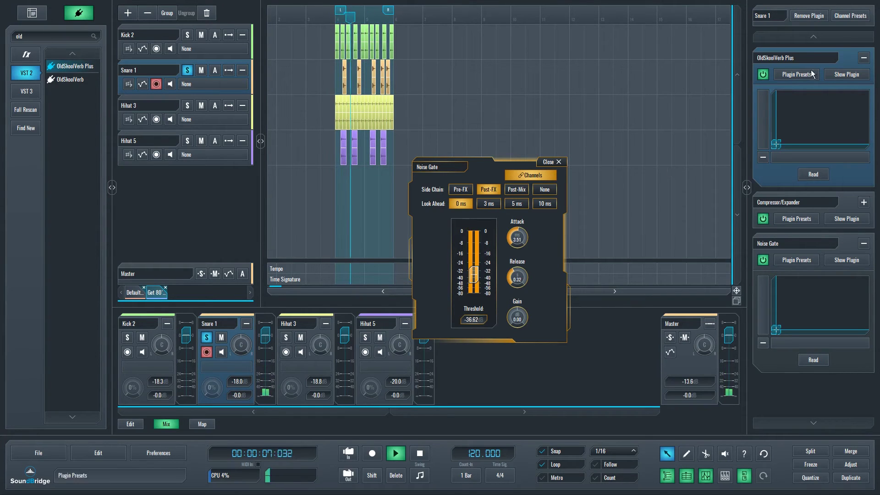
Check the compressor settings and set the OldSkoolVerb Plus pre-delay to about 40.9 during playback.
click(825, 217)
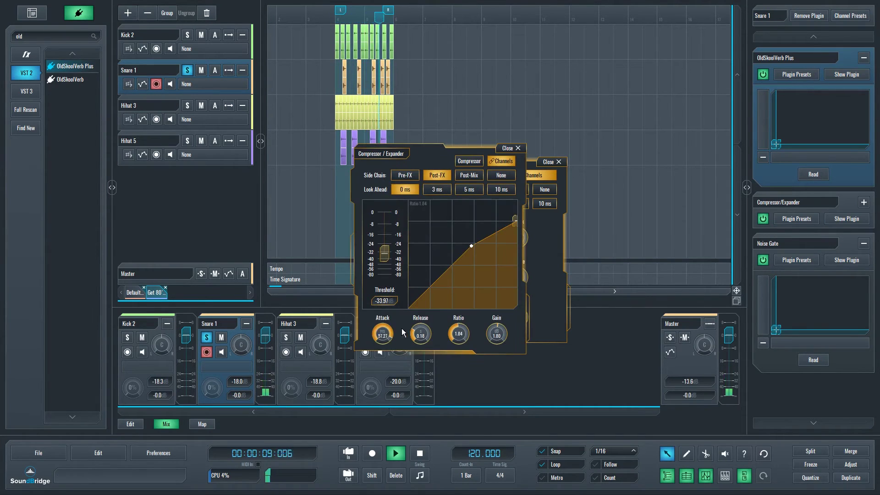
click(508, 148)
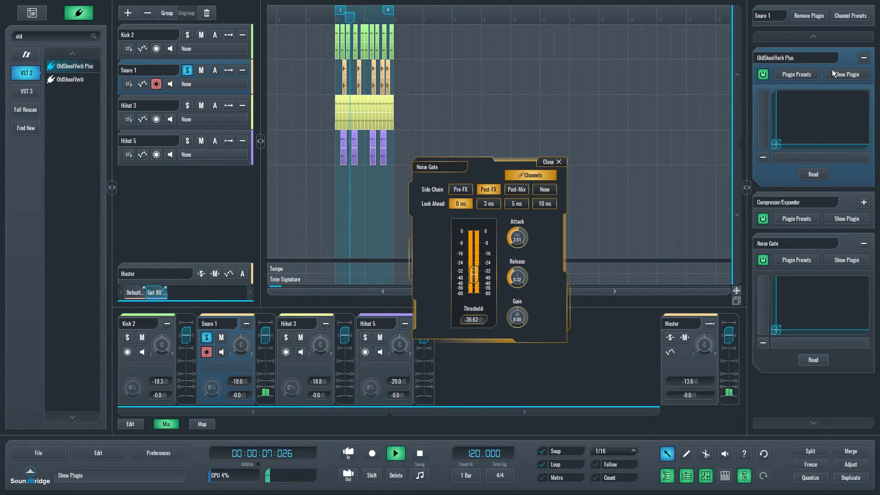
drag(274, 274, 274, 293)
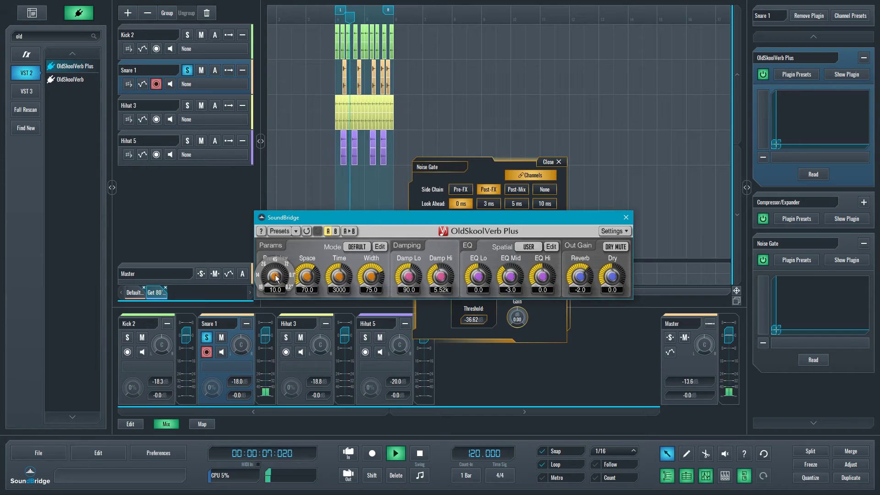
drag(274, 276, 274, 263)
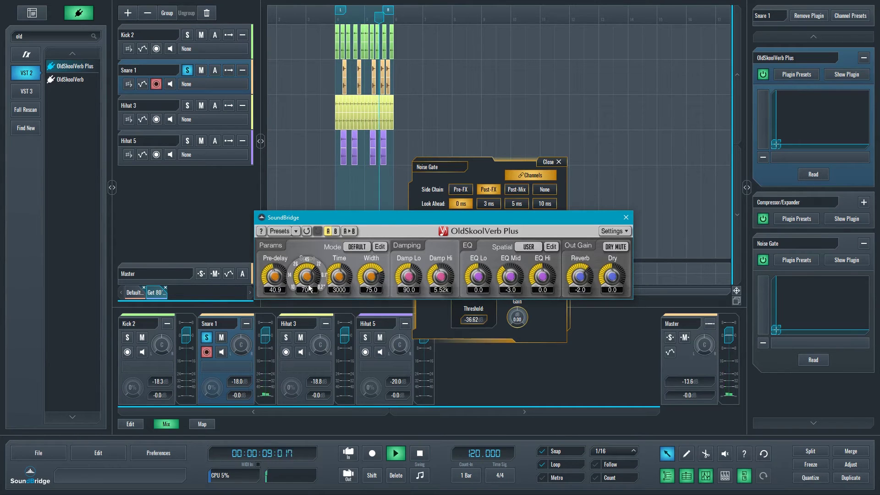
click(626, 217)
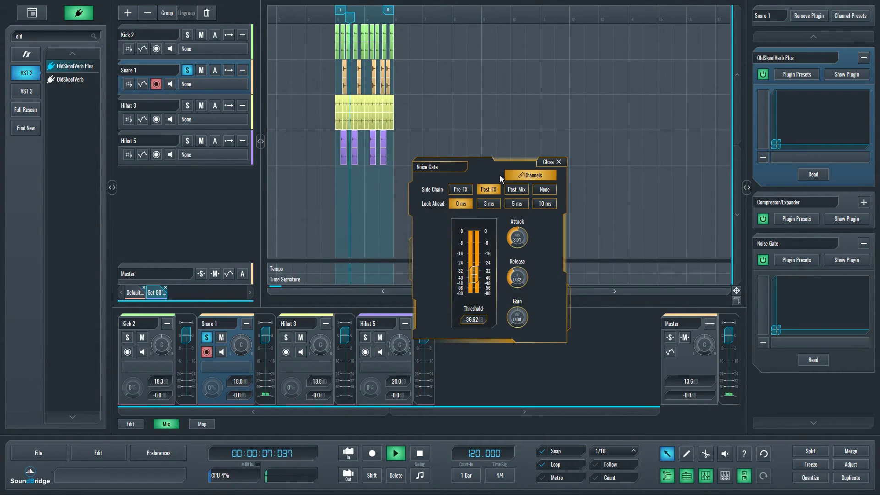
Adjust the Noise Gate to about -38.82 dB threshold, 0.87 attack and 0.49 release during playback.
drag(500, 175, 628, 85)
drag(606, 185, 606, 191)
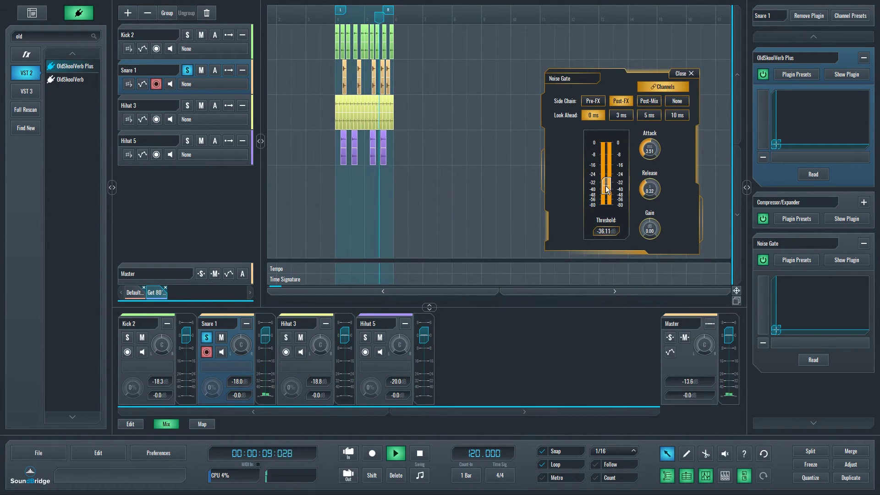
drag(649, 151, 649, 146)
drag(650, 189, 651, 181)
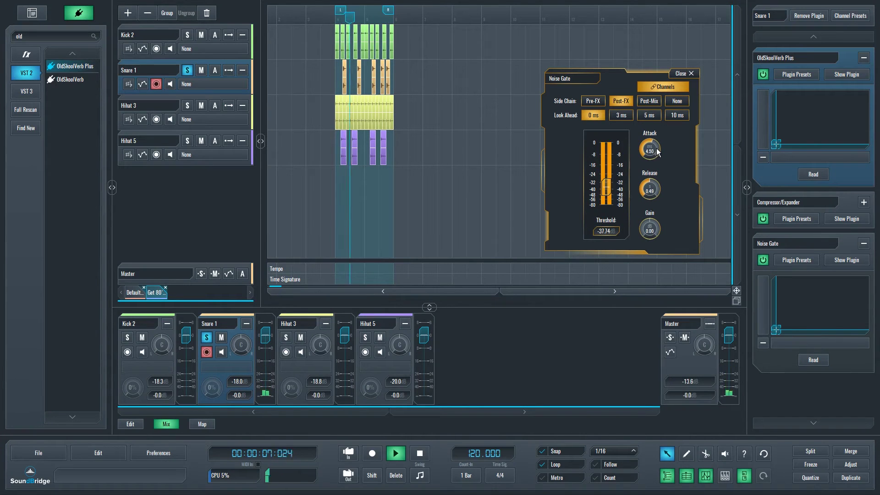
drag(596, 197, 597, 200)
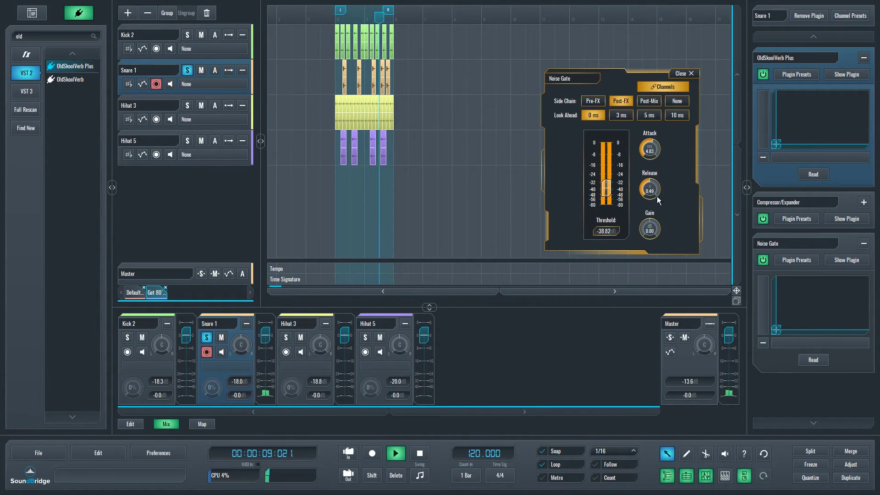
drag(649, 150, 654, 156)
key(space)
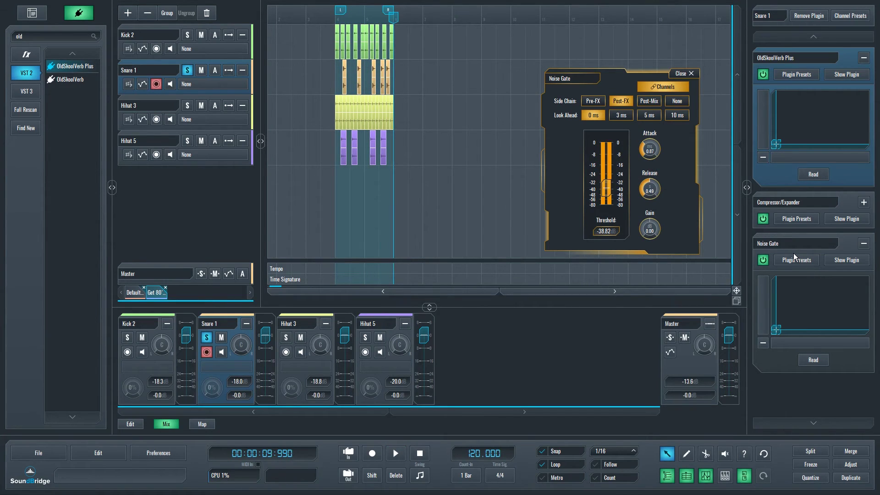
Refine the Noise Gate to about 0.91 attack, 0.22 release and -37.74 dB threshold while auditioning the snare.
drag(608, 75, 581, 75)
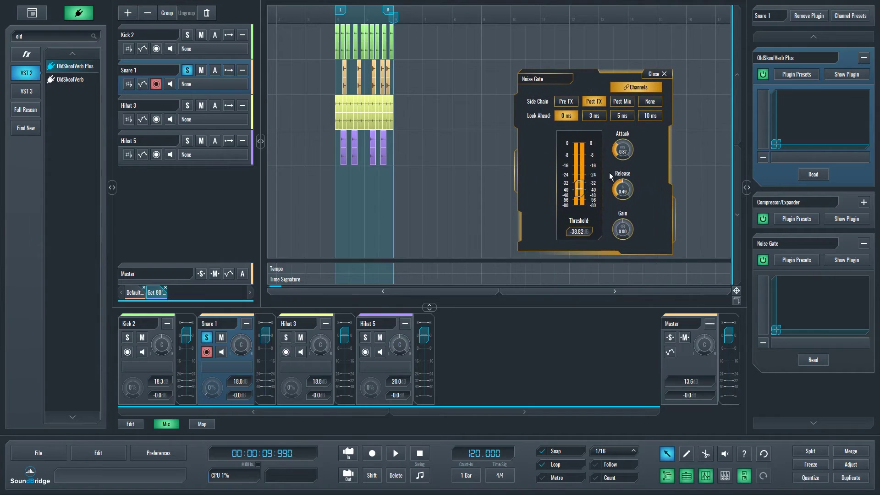
drag(624, 152, 623, 150)
drag(580, 196, 579, 192)
key(space)
drag(622, 189, 580, 192)
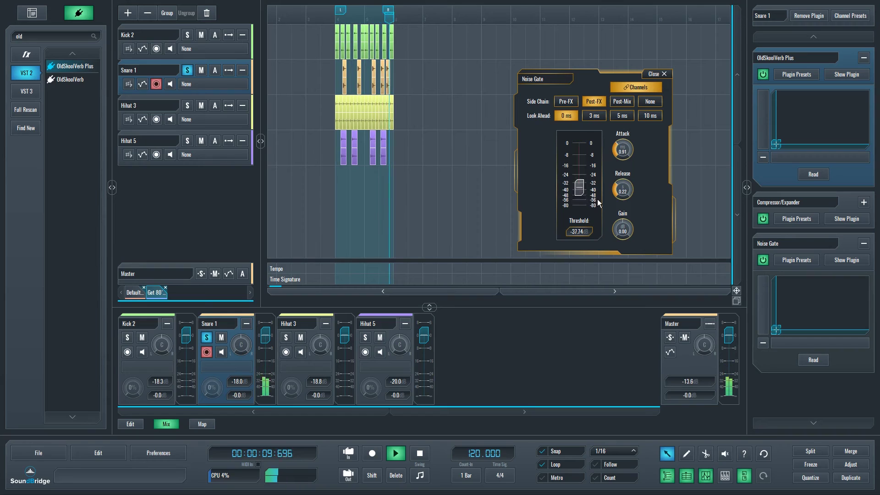
key(space)
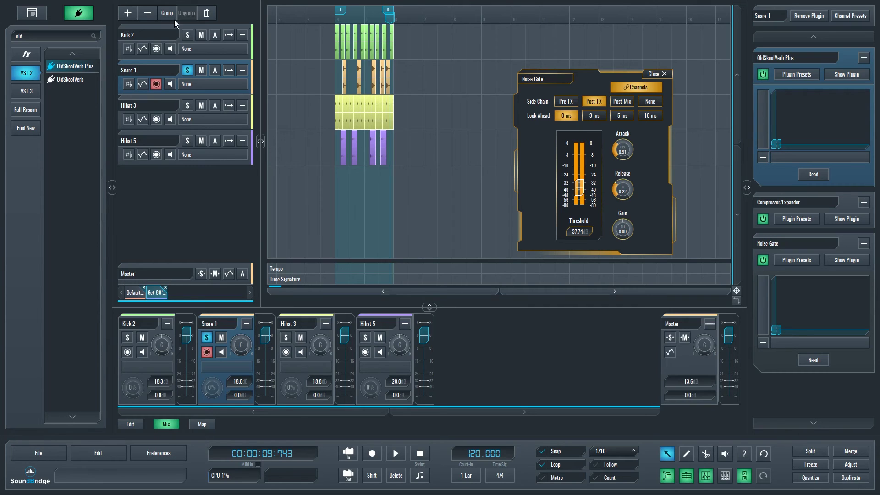
click(434, 78)
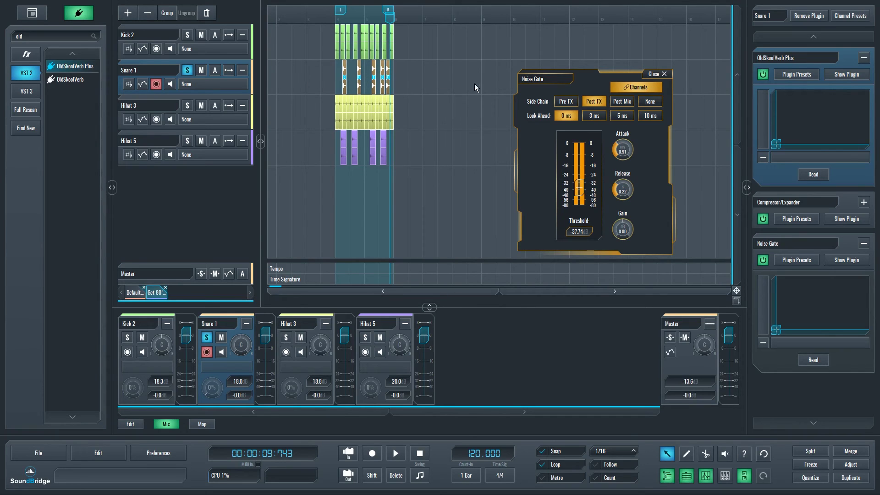
click(422, 83)
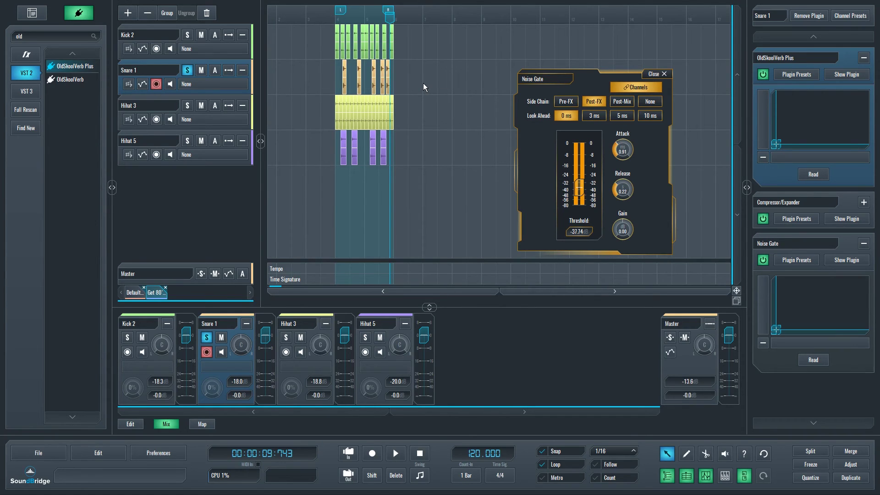